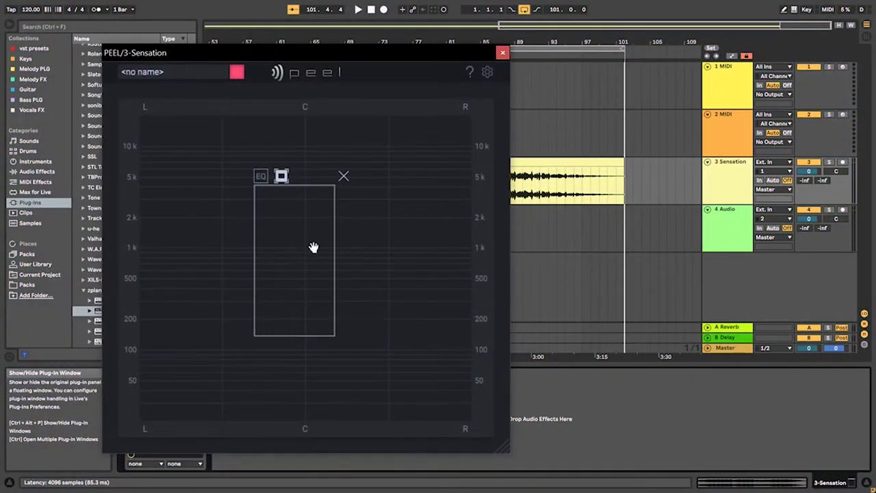
Move the selection box up-left, then enlarge it toward the lower right and make it taller
{"action": "left_click_drag", "start_coordinate": [311, 247], "coordinate": [192, 185]}
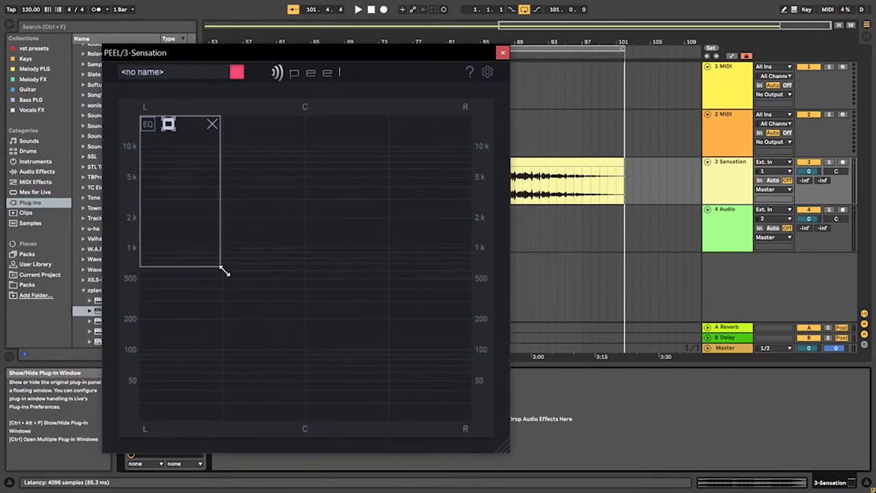
{"action": "mouse_move", "coordinate": [226, 272]}
{"action": "left_mouse_down"}
{"action": "mouse_move", "coordinate": [377, 313]}
{"action": "mouse_move", "coordinate": [367, 221]}
{"action": "left_mouse_up"}
{"action": "left_click_drag", "start_coordinate": [298, 226], "coordinate": [287, 260]}
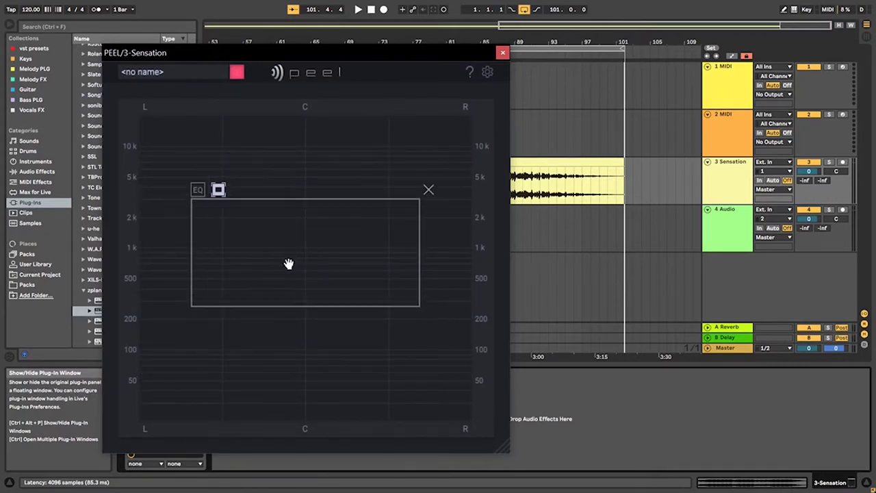
{"action": "left_click_drag", "start_coordinate": [304, 313], "coordinate": [303, 356]}
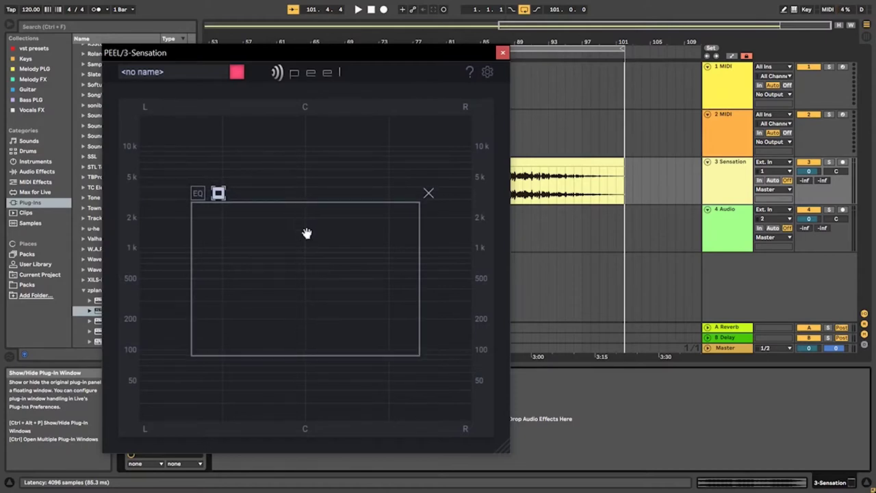
Nudge the box and raise its top edge, then delete the selection box
{"action": "left_click_drag", "start_coordinate": [307, 234], "coordinate": [306, 233]}
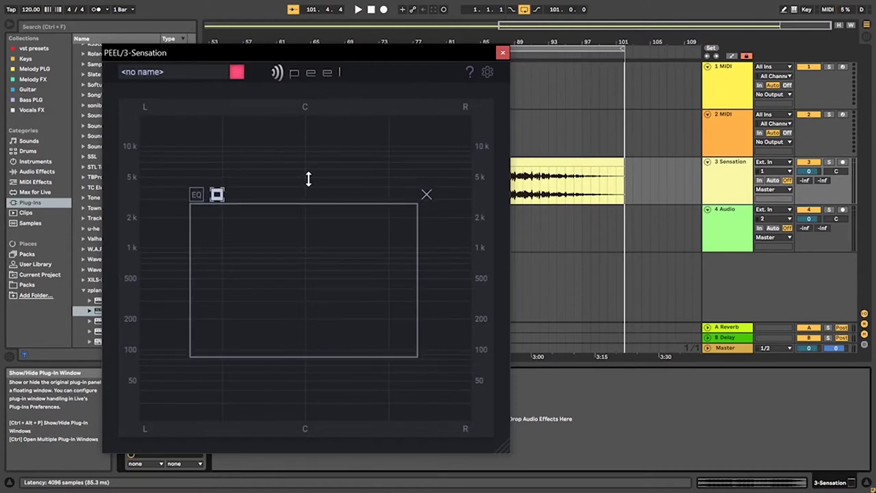
{"action": "left_click_drag", "start_coordinate": [308, 204], "coordinate": [308, 180]}
{"action": "left_click_drag", "start_coordinate": [302, 252], "coordinate": [305, 211]}
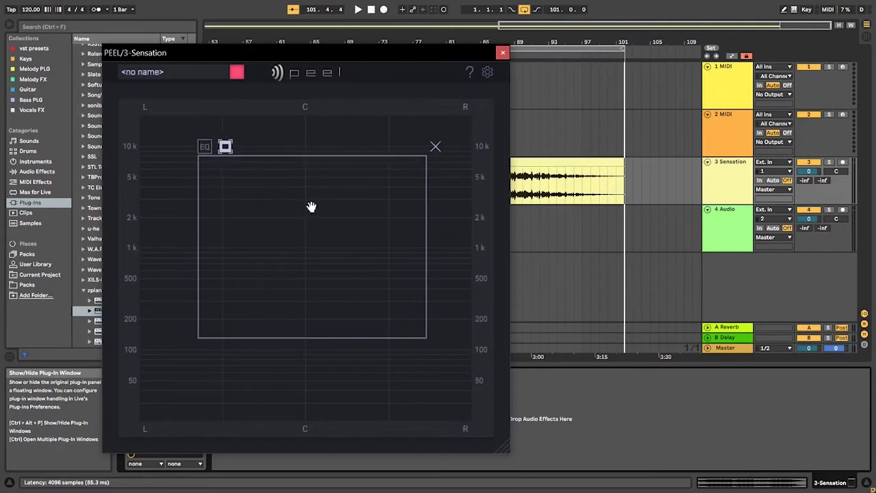
{"action": "left_click", "coordinate": [427, 151]}
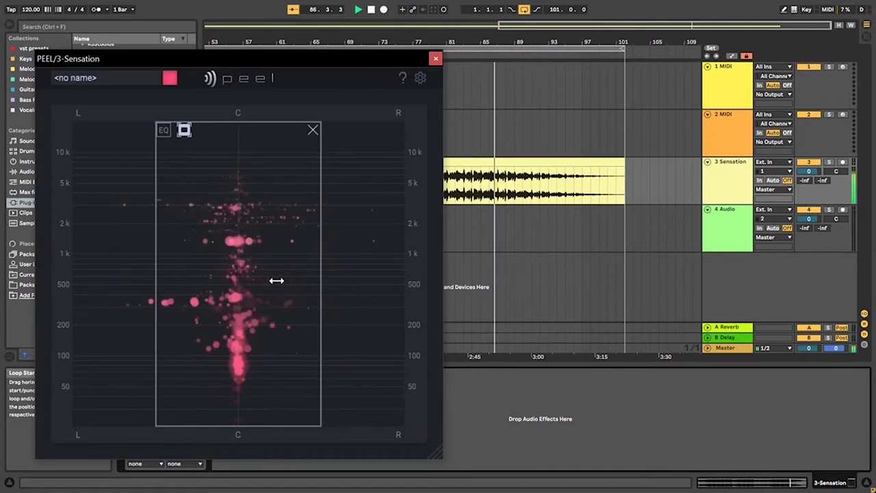
Toggle the region's EQ mode on and off, then draw a small new box around 2–5 kHz
{"action": "mouse_move", "coordinate": [274, 282]}
{"action": "left_mouse_down"}
{"action": "mouse_move", "coordinate": [286, 282]}
{"action": "mouse_move", "coordinate": [274, 282]}
{"action": "left_mouse_up"}
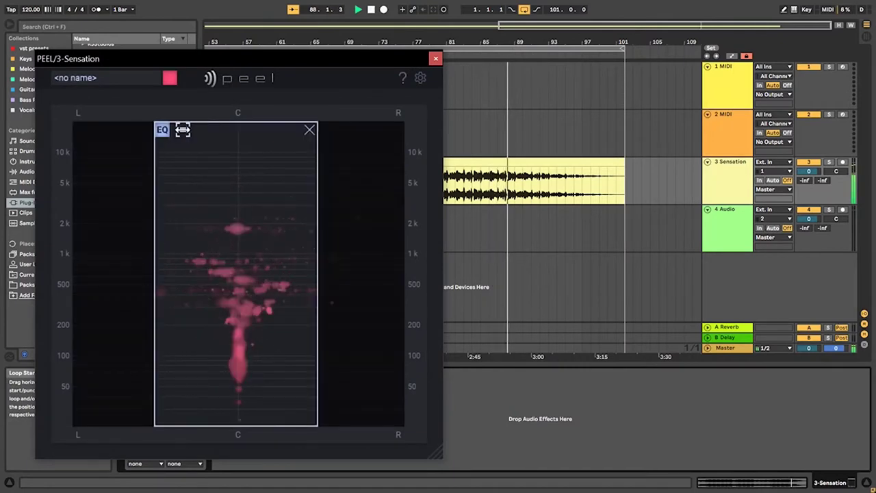
{"action": "left_click", "coordinate": [182, 130]}
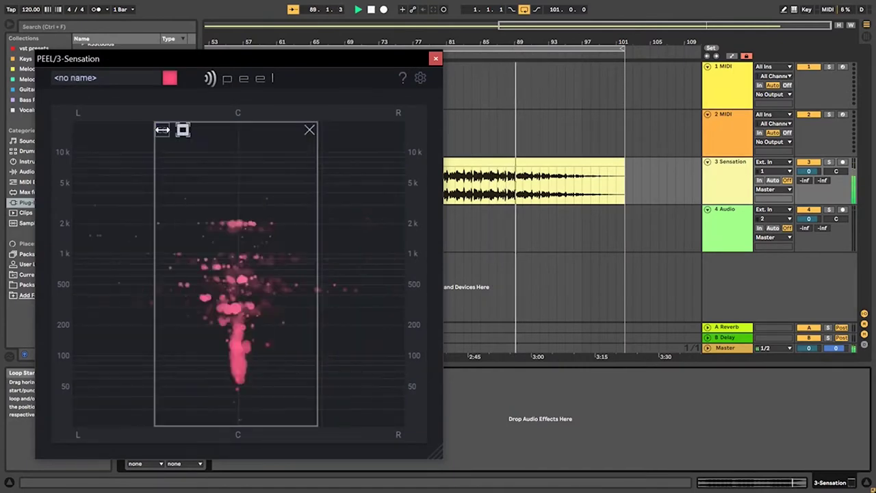
{"action": "left_click", "coordinate": [309, 130]}
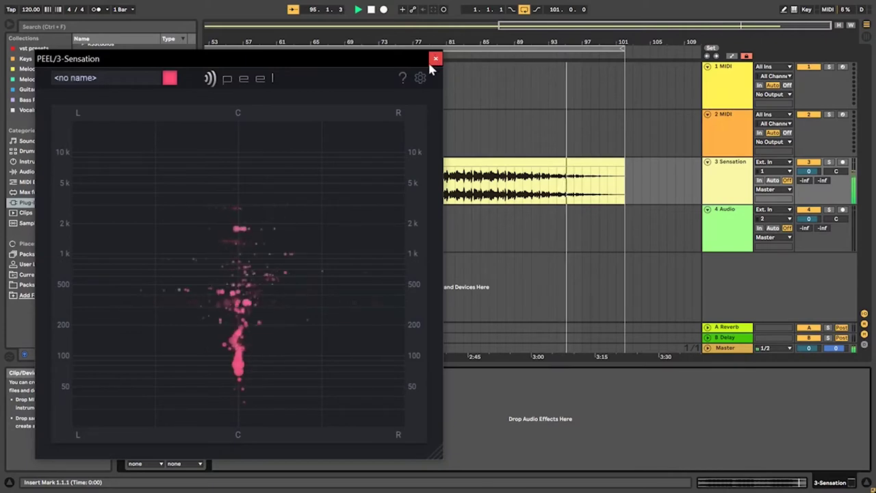
{"action": "left_click_drag", "start_coordinate": [189, 192], "coordinate": [267, 341]}
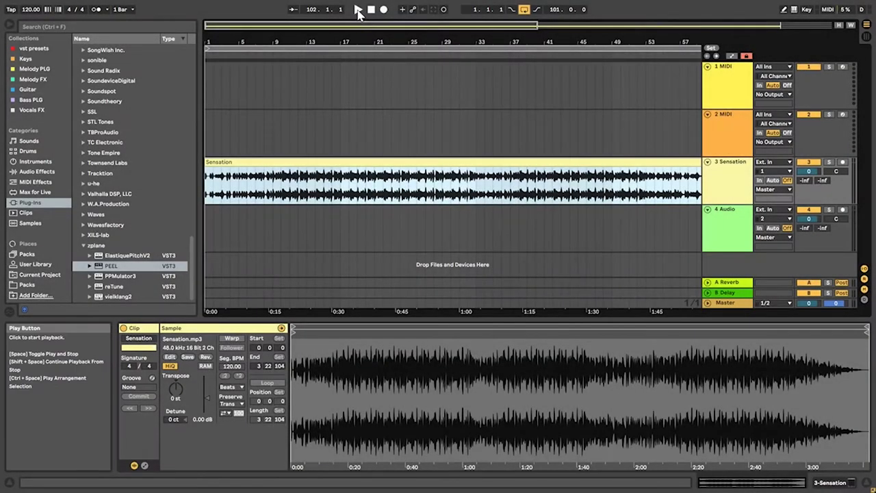
Start playing the song from the beginning
{"action": "left_click", "coordinate": [359, 9]}
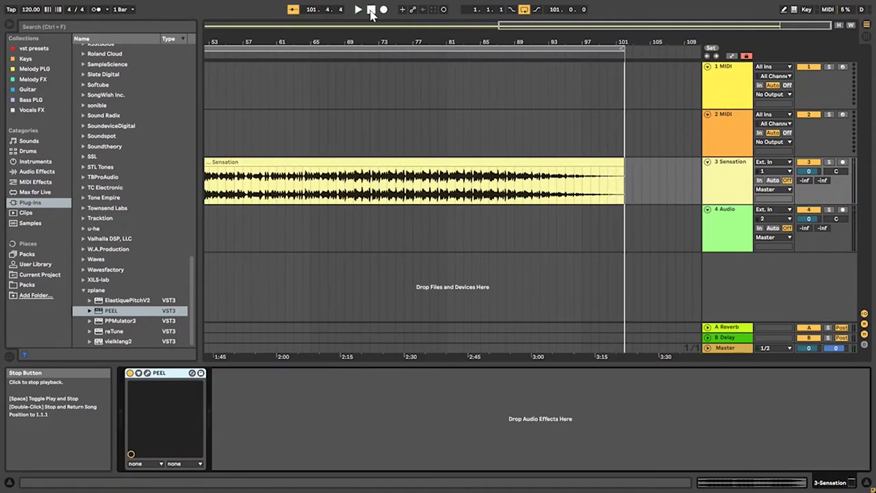
Open PEEL, move its window, reposition the selection box, then reopen PEEL from the Sensation track
{"action": "left_click", "coordinate": [147, 374]}
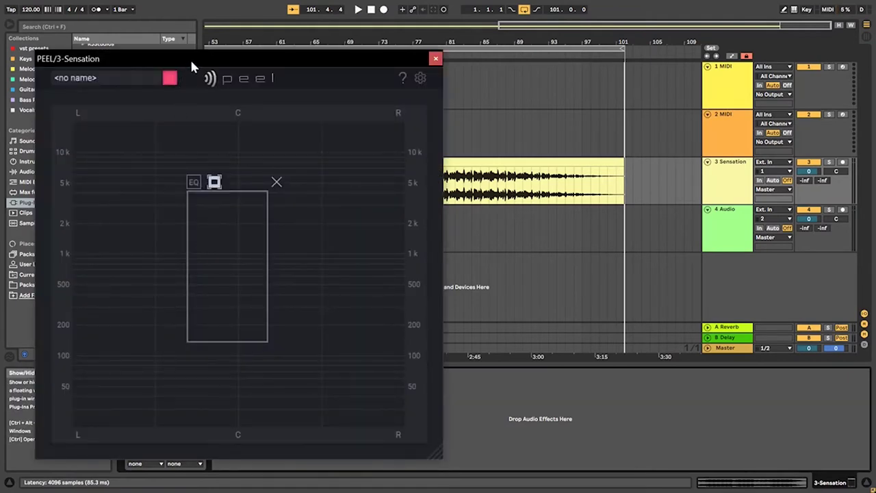
{"action": "left_click_drag", "start_coordinate": [190, 58], "coordinate": [257, 52]}
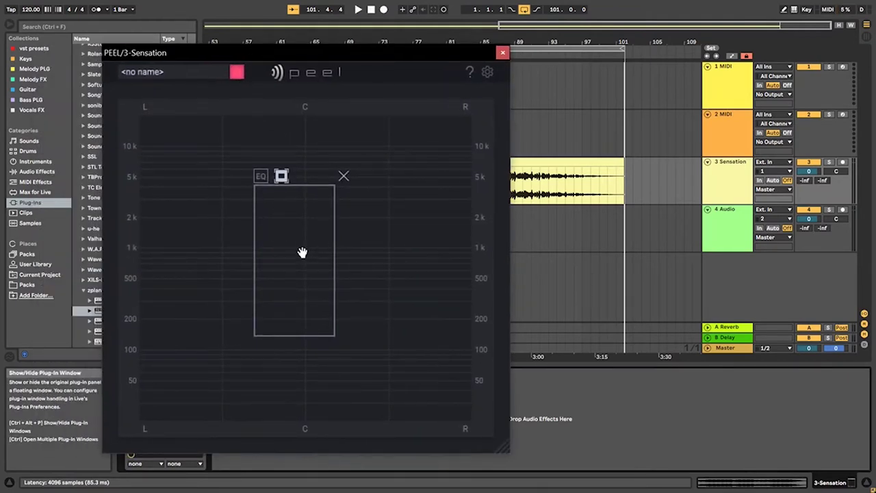
{"action": "left_click_drag", "start_coordinate": [303, 253], "coordinate": [176, 168]}
{"action": "mouse_move", "coordinate": [225, 273]}
{"action": "left_mouse_down"}
{"action": "mouse_move", "coordinate": [435, 352]}
{"action": "mouse_move", "coordinate": [377, 236]}
{"action": "left_mouse_up"}
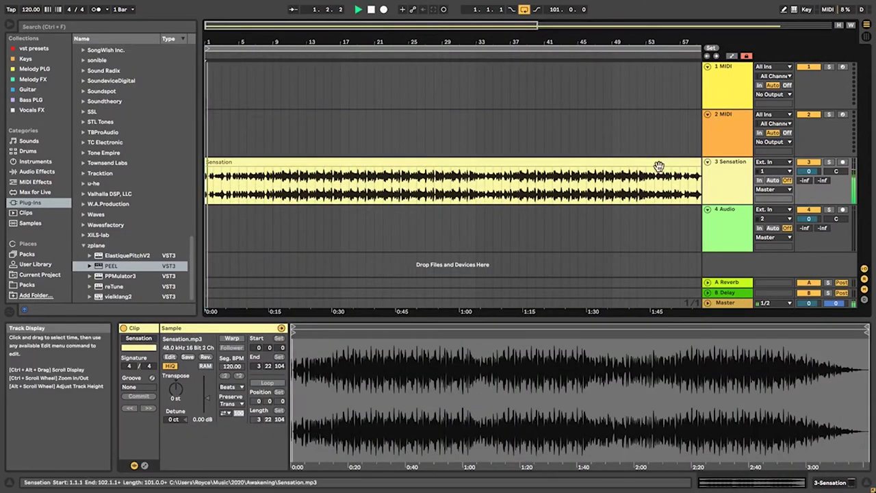
{"action": "double_click", "coordinate": [732, 180]}
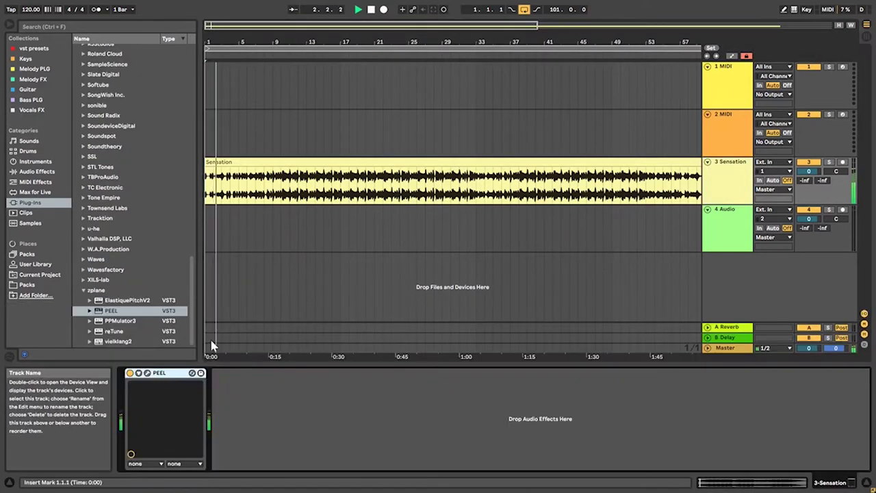
{"action": "left_click", "coordinate": [146, 373]}
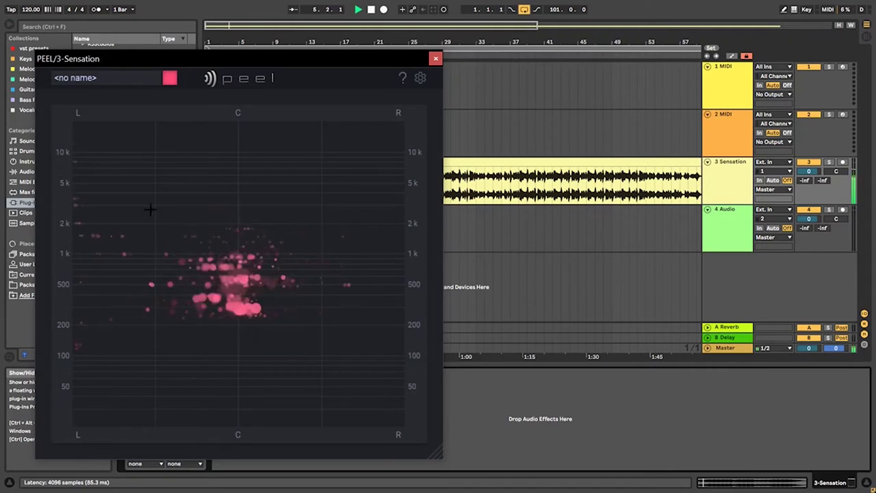
Draw an EQ box across the upper frequencies, turn on EQ mode, and extend it to about 200 Hz
{"action": "left_click_drag", "start_coordinate": [77, 149], "coordinate": [232, 235]}
{"action": "left_click_drag", "start_coordinate": [368, 225], "coordinate": [394, 238]}
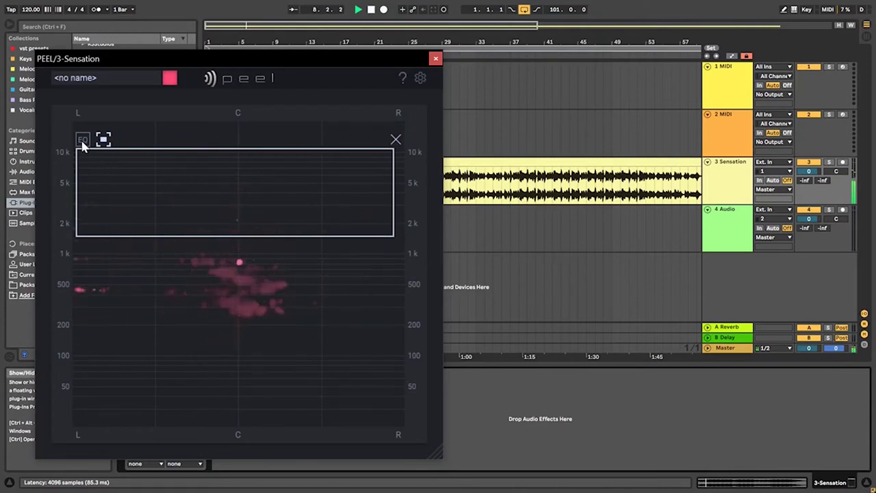
{"action": "left_click", "coordinate": [82, 140]}
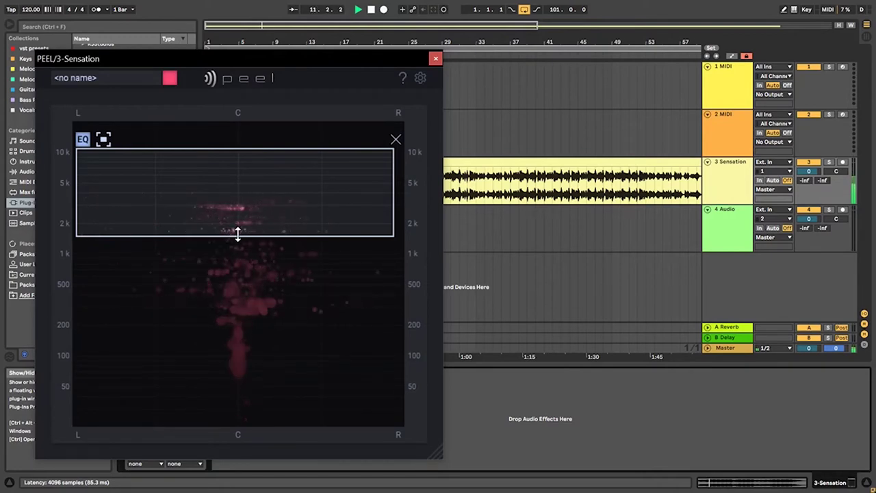
{"action": "left_click_drag", "start_coordinate": [238, 234], "coordinate": [240, 285]}
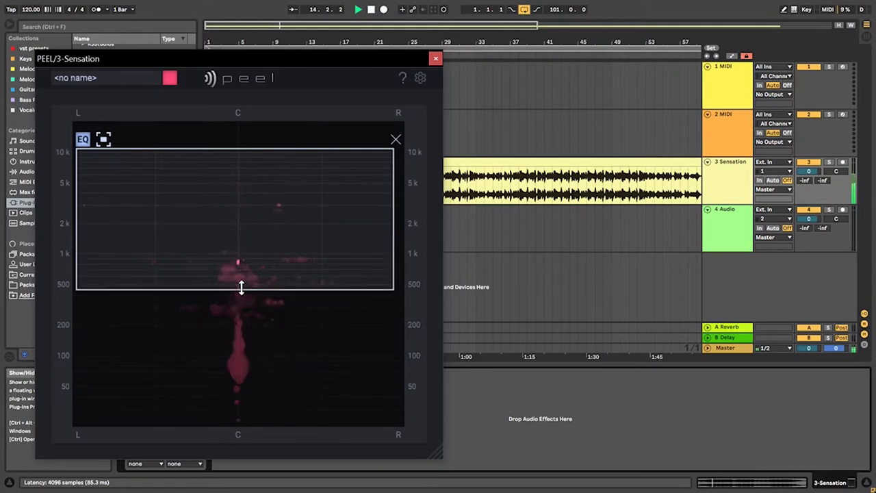
{"action": "left_click_drag", "start_coordinate": [241, 287], "coordinate": [242, 320]}
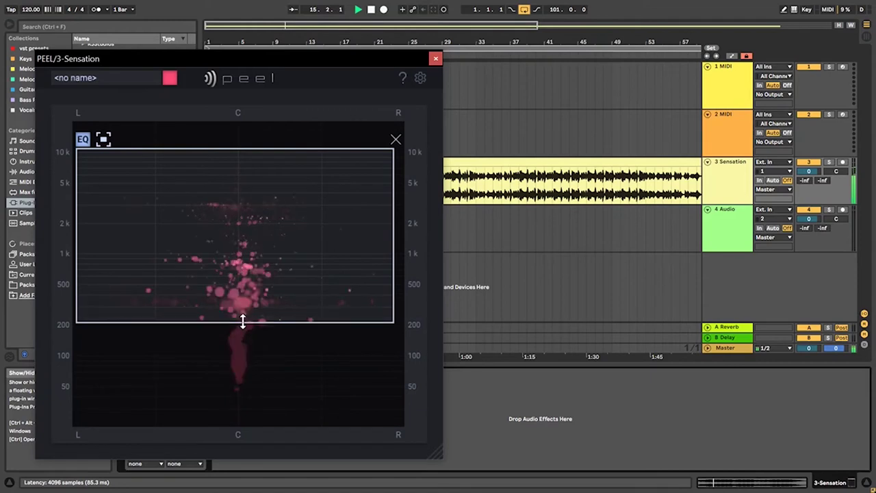
{"action": "left_click_drag", "start_coordinate": [396, 328], "coordinate": [315, 291]}
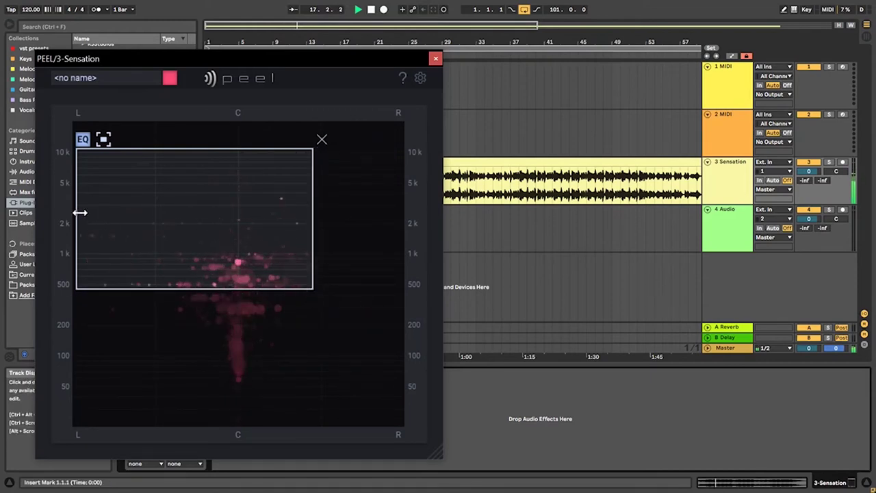
Narrow the EQ box's sides and top, then move the box lower in the display
{"action": "left_click_drag", "start_coordinate": [80, 213], "coordinate": [182, 215]}
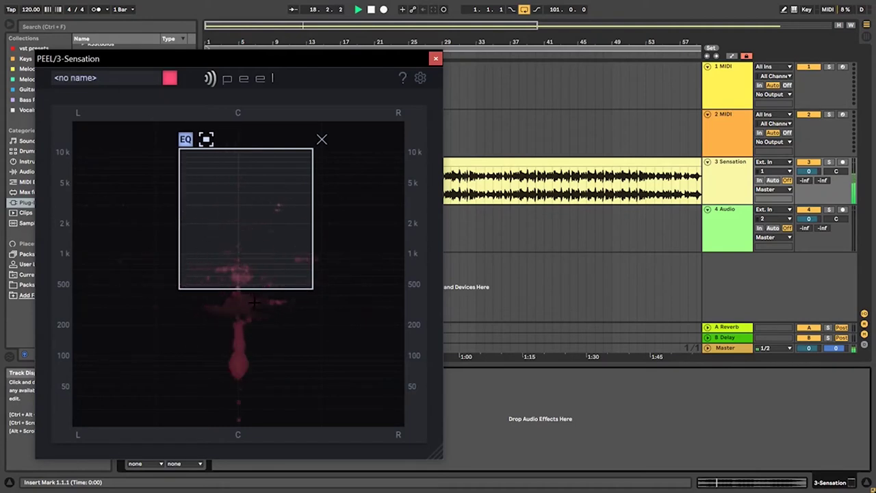
{"action": "left_click_drag", "start_coordinate": [180, 214], "coordinate": [168, 214]}
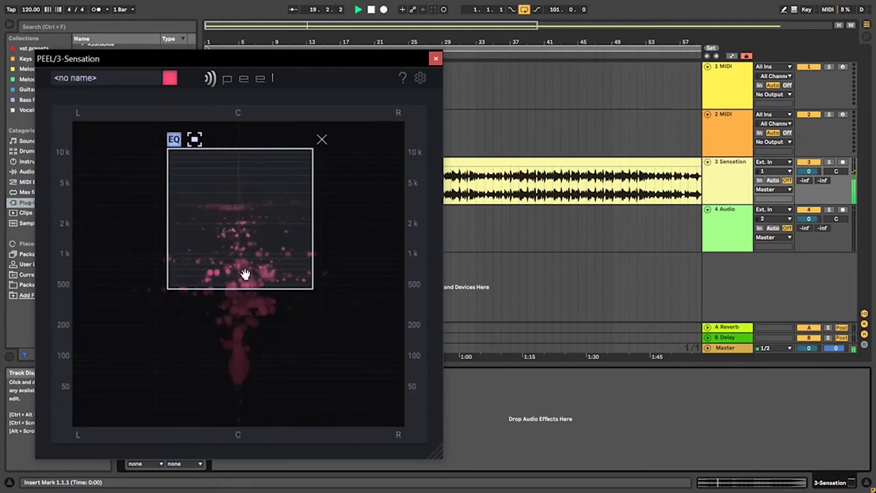
{"action": "left_click_drag", "start_coordinate": [239, 289], "coordinate": [240, 319]}
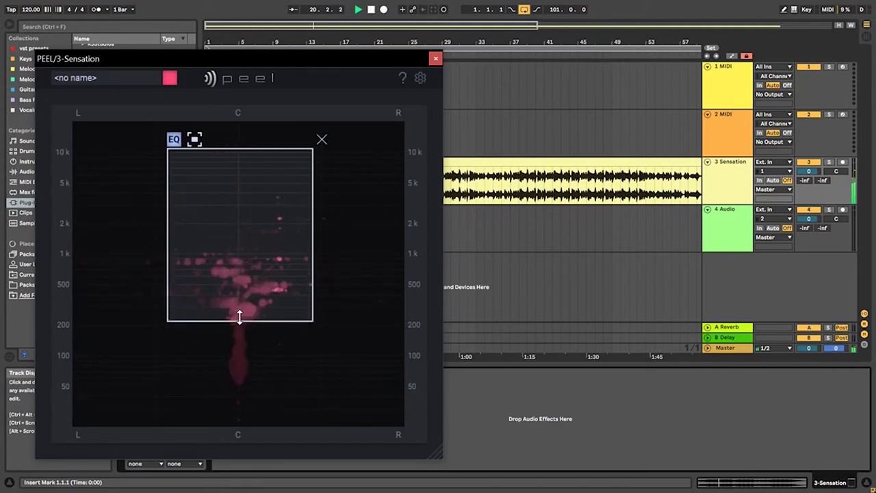
{"action": "left_click_drag", "start_coordinate": [252, 150], "coordinate": [245, 228]}
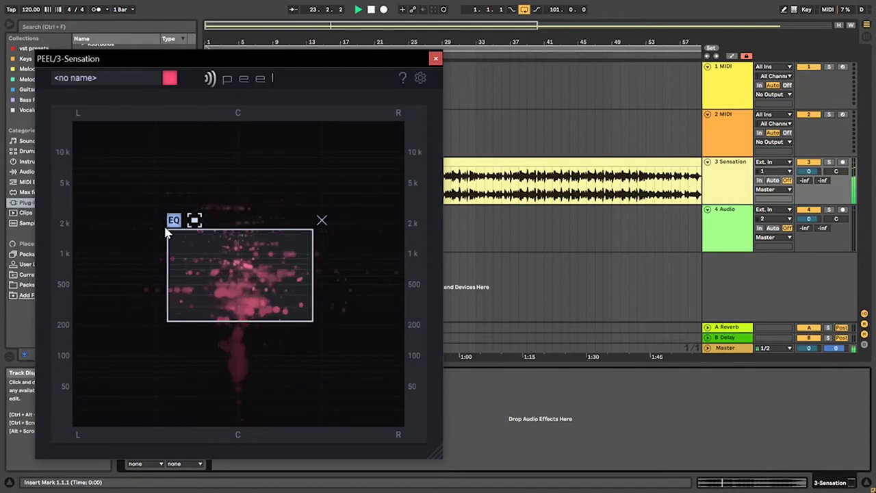
{"action": "left_click_drag", "start_coordinate": [170, 232], "coordinate": [208, 241]}
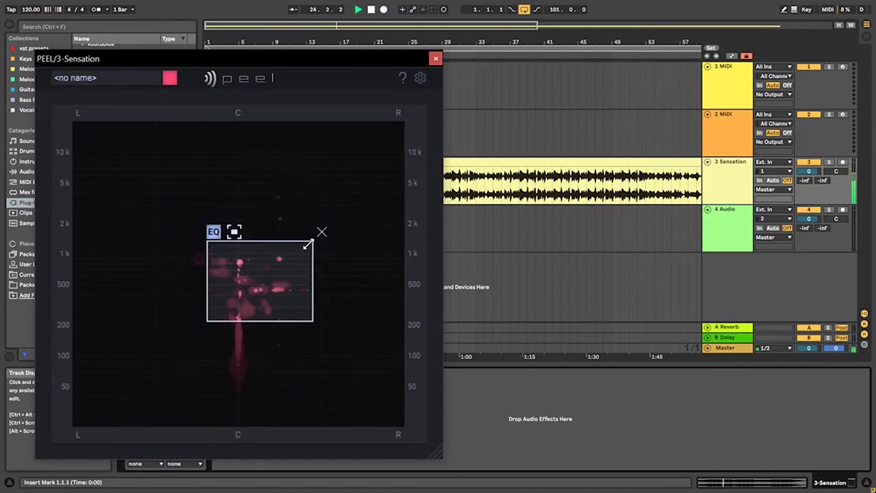
{"action": "left_click_drag", "start_coordinate": [311, 242], "coordinate": [265, 244]}
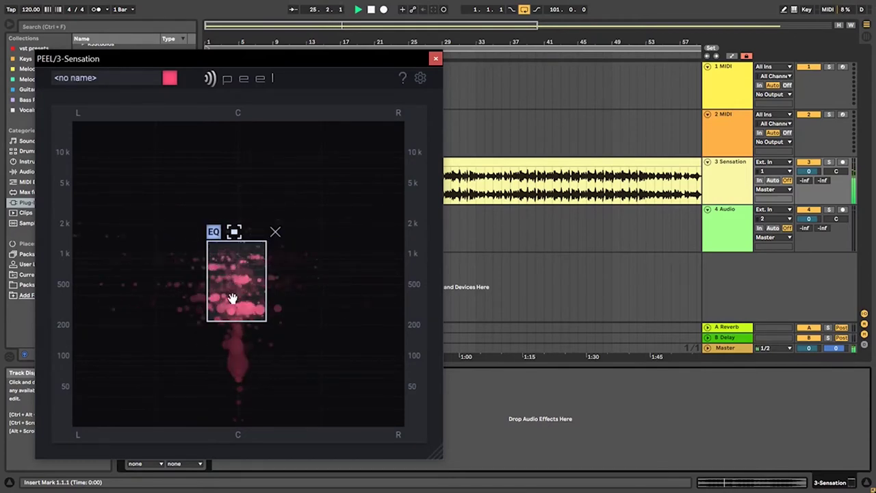
{"action": "left_click_drag", "start_coordinate": [233, 304], "coordinate": [230, 381]}
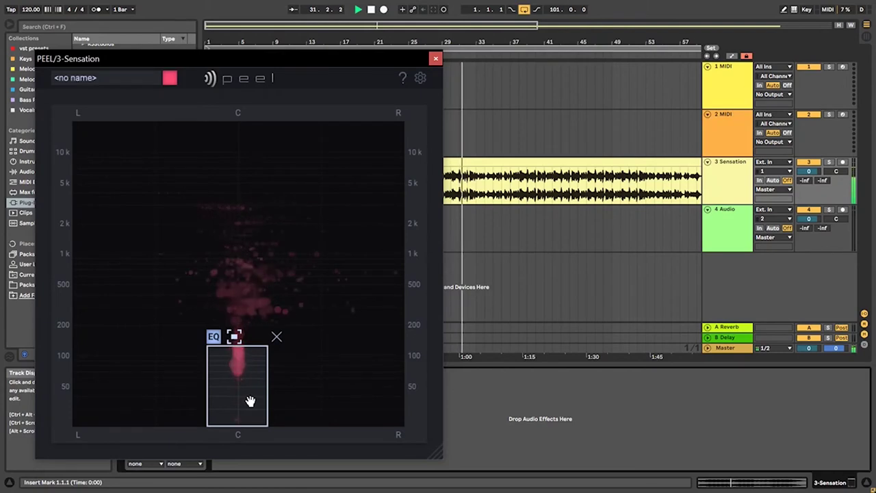
Position the EQ box over the bass and set it to mute its contents
{"action": "left_click_drag", "start_coordinate": [250, 401], "coordinate": [248, 361]}
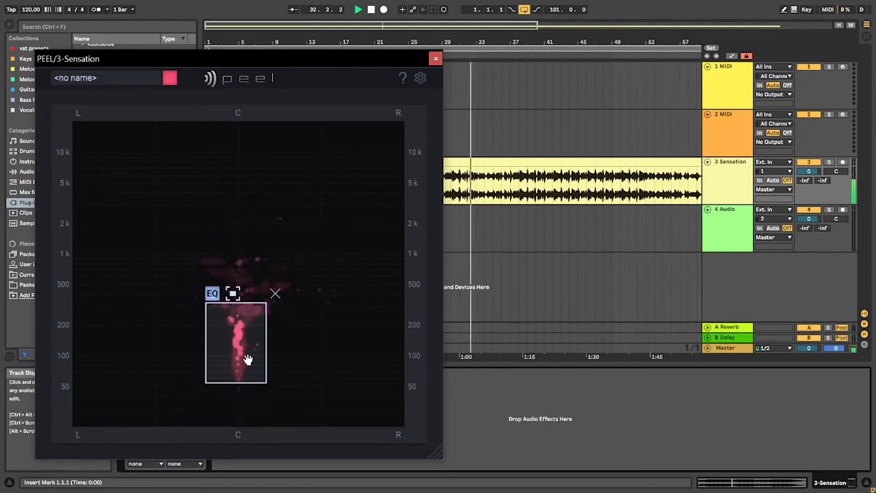
{"action": "left_click_drag", "start_coordinate": [248, 395], "coordinate": [246, 409]}
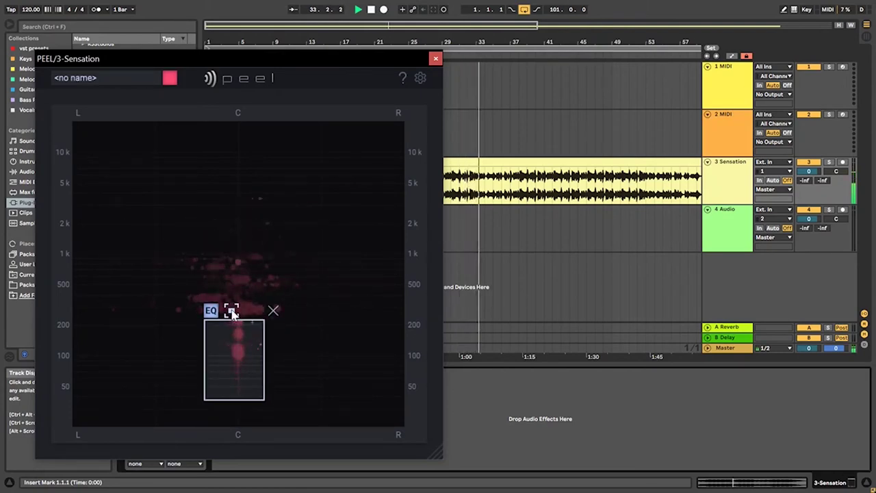
{"action": "left_click", "coordinate": [231, 312]}
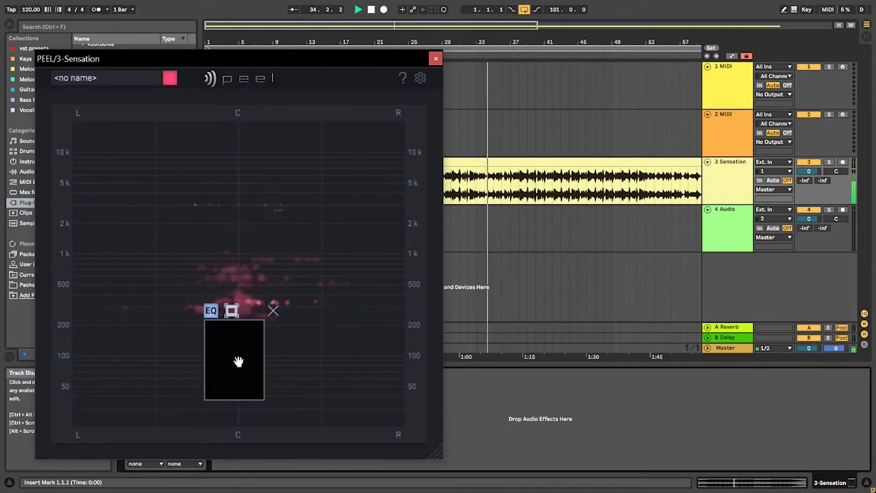
Move the muted region up-left into the highs, roughly 2–10 kHz
{"action": "left_click_drag", "start_coordinate": [235, 378], "coordinate": [240, 303]}
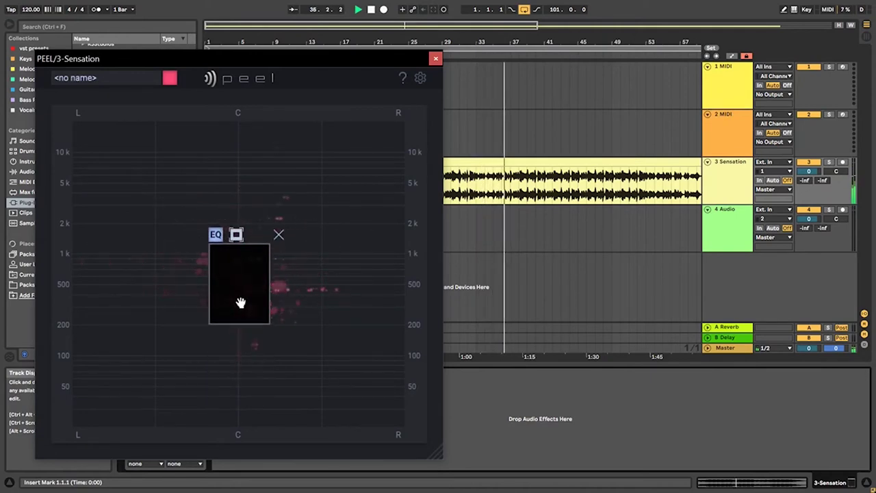
{"action": "mouse_move", "coordinate": [241, 303]}
{"action": "left_mouse_down"}
{"action": "mouse_move", "coordinate": [216, 285]}
{"action": "mouse_move", "coordinate": [248, 335]}
{"action": "mouse_move", "coordinate": [245, 314]}
{"action": "left_mouse_up"}
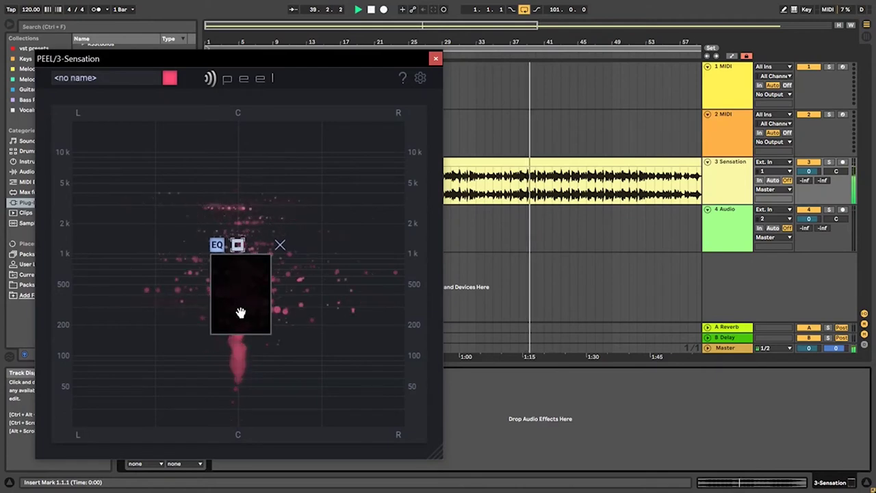
{"action": "left_click_drag", "start_coordinate": [245, 314], "coordinate": [244, 303]}
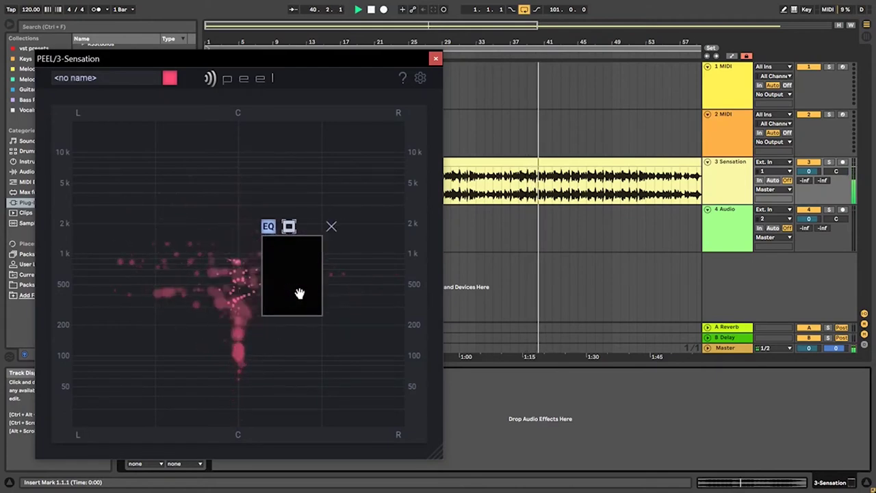
{"action": "left_click_drag", "start_coordinate": [299, 293], "coordinate": [303, 290]}
{"action": "mouse_move", "coordinate": [244, 260]}
{"action": "left_mouse_down"}
{"action": "mouse_move", "coordinate": [228, 223]}
{"action": "mouse_move", "coordinate": [255, 198]}
{"action": "left_mouse_up"}
Stretch the muted region to both stereo edges and drag it down over the bass below 300 Hz
{"action": "left_click_drag", "start_coordinate": [141, 158], "coordinate": [77, 158]}
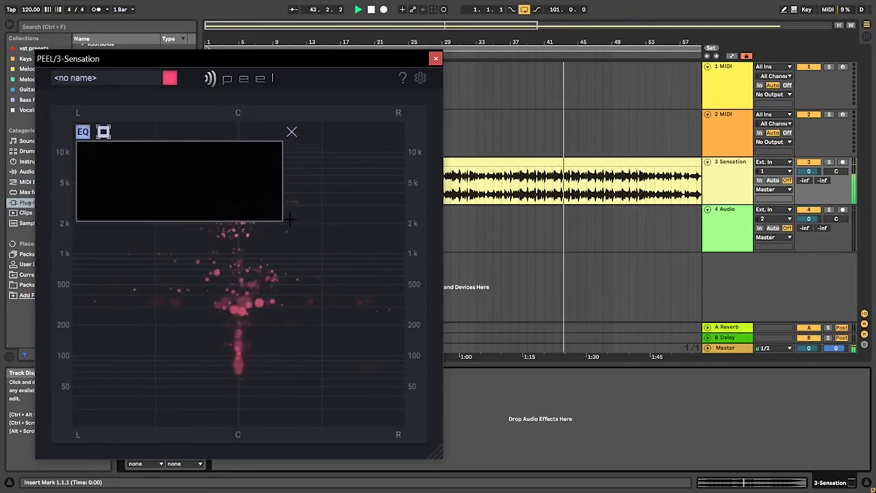
{"action": "left_click_drag", "start_coordinate": [286, 182], "coordinate": [425, 206]}
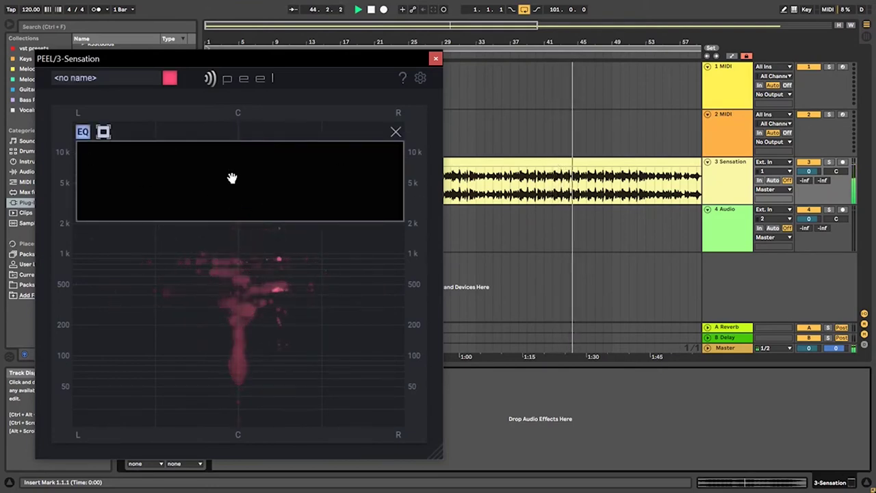
{"action": "left_click_drag", "start_coordinate": [232, 179], "coordinate": [231, 192]}
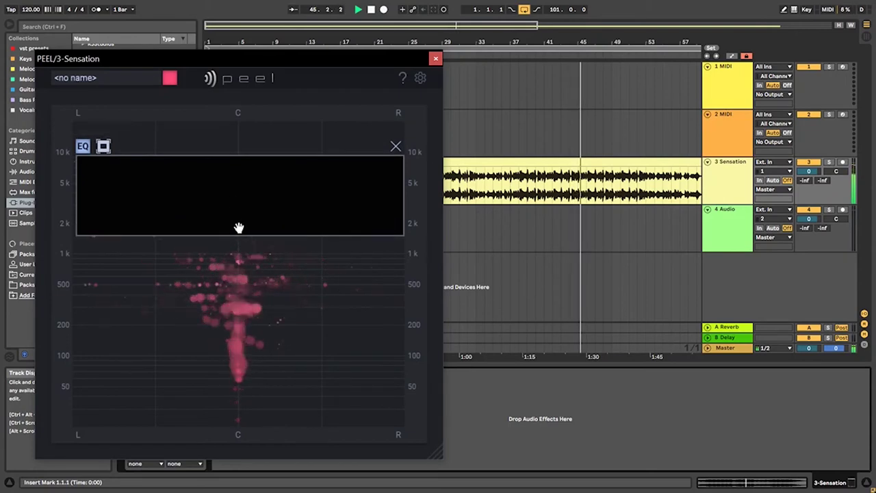
{"action": "left_click_drag", "start_coordinate": [238, 228], "coordinate": [238, 171]}
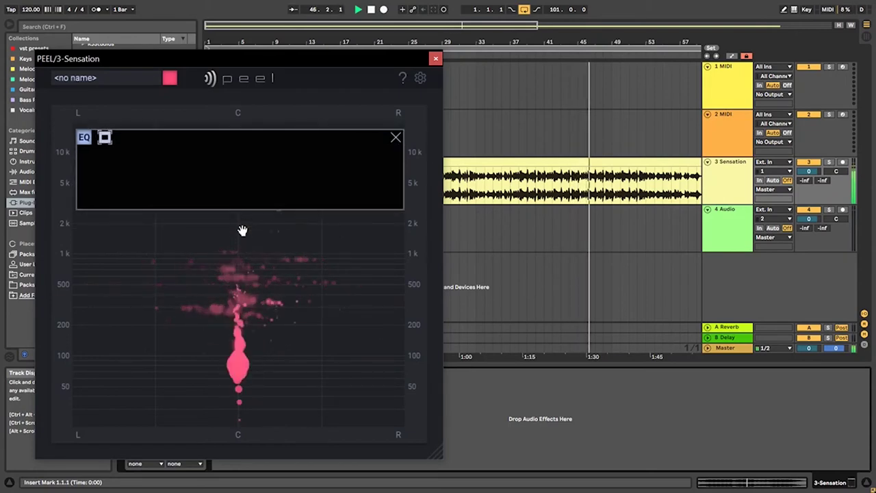
{"action": "left_click_drag", "start_coordinate": [242, 234], "coordinate": [235, 318]}
{"action": "left_click_drag", "start_coordinate": [230, 276], "coordinate": [236, 388]}
Invert the region to keep its contents, narrow it to a centre strip, and extend it upward
{"action": "left_click", "coordinate": [103, 302]}
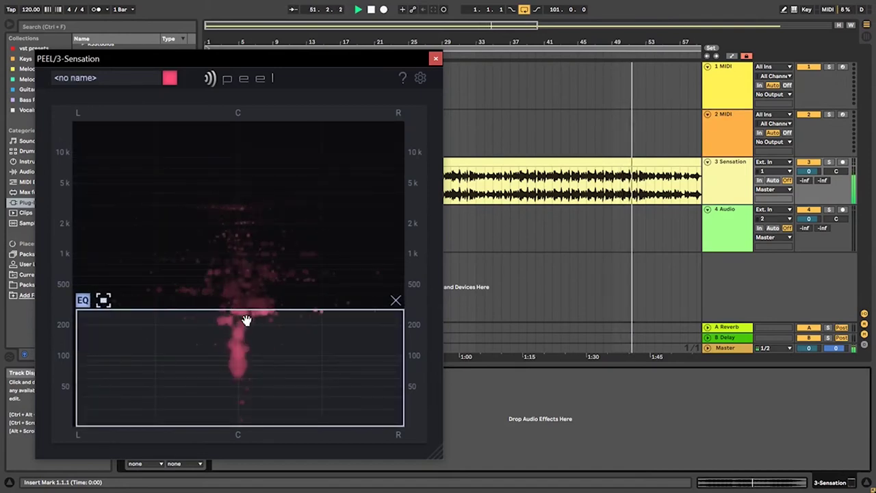
{"action": "left_click_drag", "start_coordinate": [73, 346], "coordinate": [198, 346]}
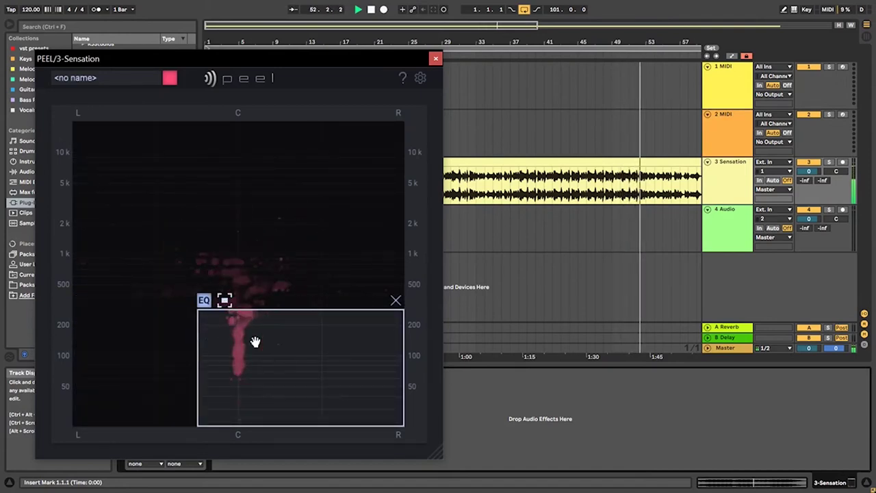
{"action": "left_click_drag", "start_coordinate": [403, 363], "coordinate": [270, 364]}
{"action": "left_click_drag", "start_coordinate": [198, 366], "coordinate": [208, 365]}
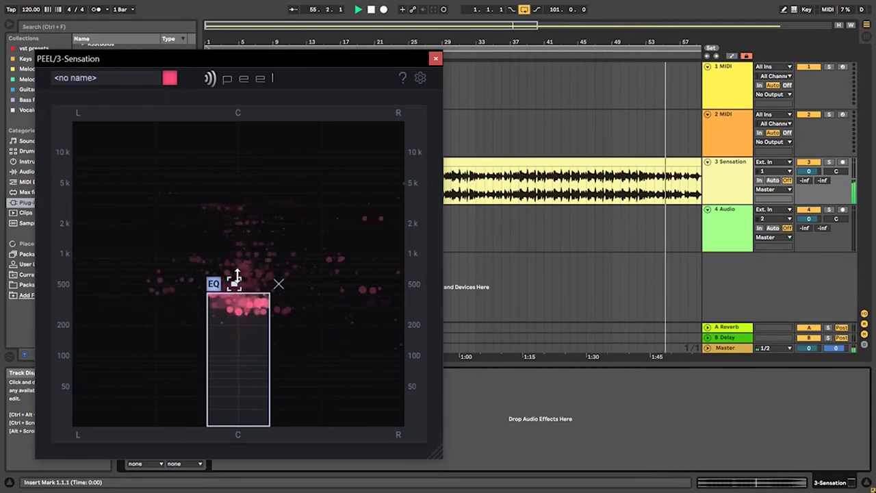
{"action": "left_click_drag", "start_coordinate": [234, 311], "coordinate": [235, 160]}
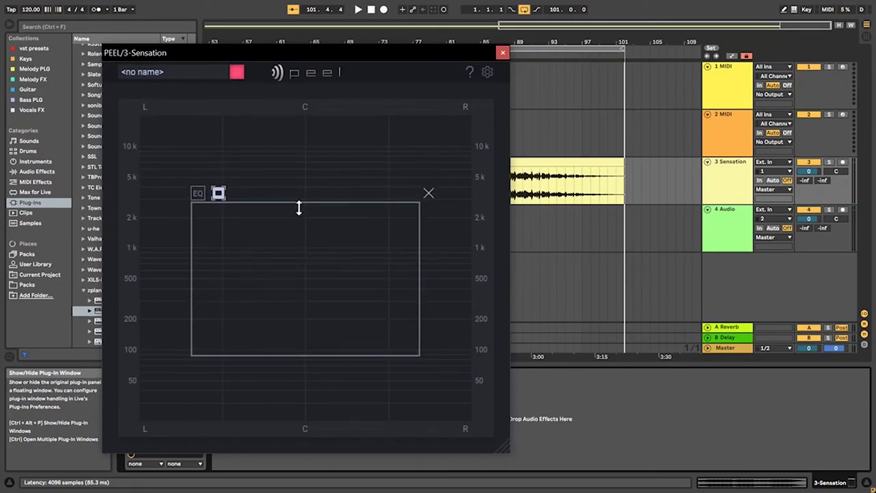
Move the EQ box up, delete it with its X, and close the PEEL window
{"action": "left_click_drag", "start_coordinate": [308, 234], "coordinate": [308, 179]}
{"action": "left_click_drag", "start_coordinate": [308, 211], "coordinate": [307, 211]}
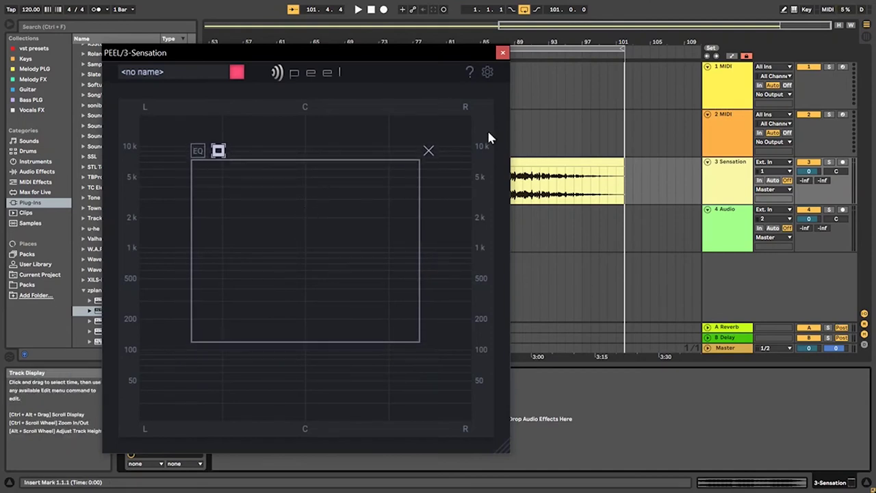
{"action": "left_click", "coordinate": [429, 150]}
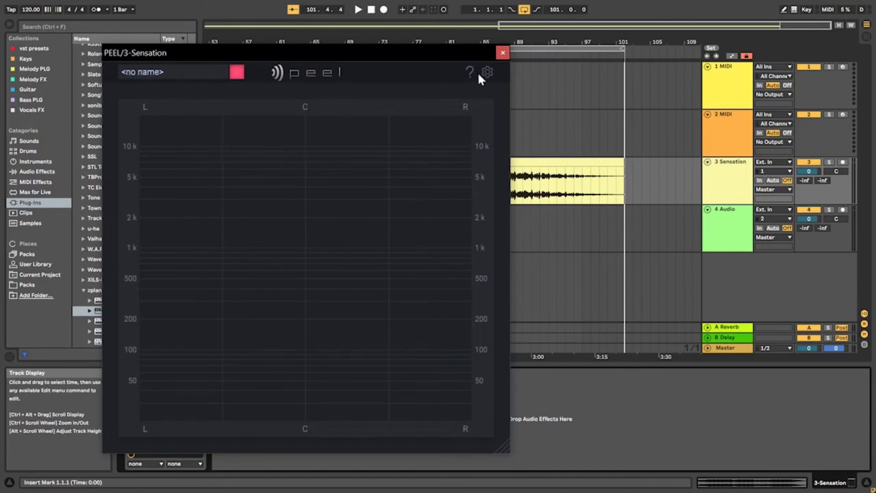
{"action": "left_click", "coordinate": [504, 55]}
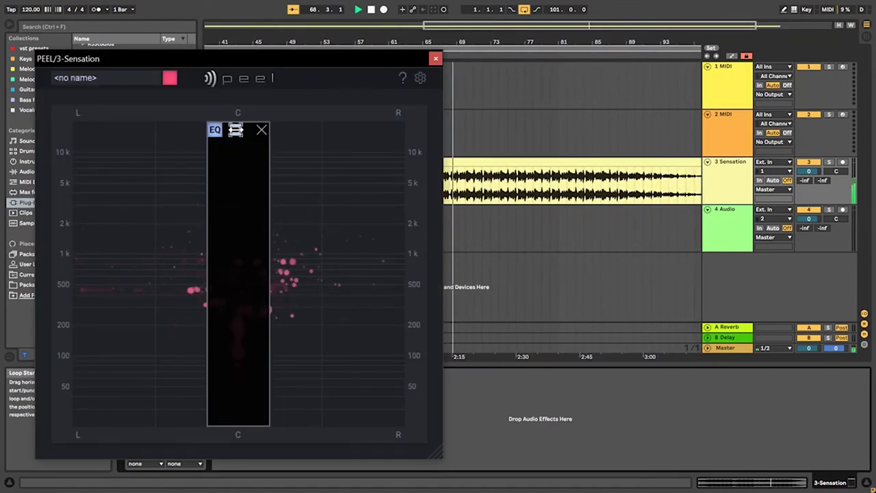
Toggle the band's mode to keep-only and back to mute, then move and widen it rightward
{"action": "left_click", "coordinate": [235, 130]}
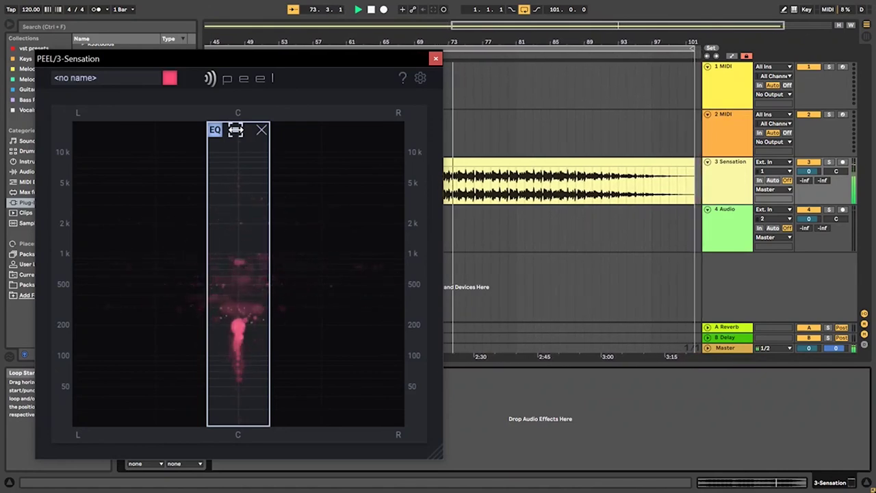
{"action": "left_click", "coordinate": [235, 130]}
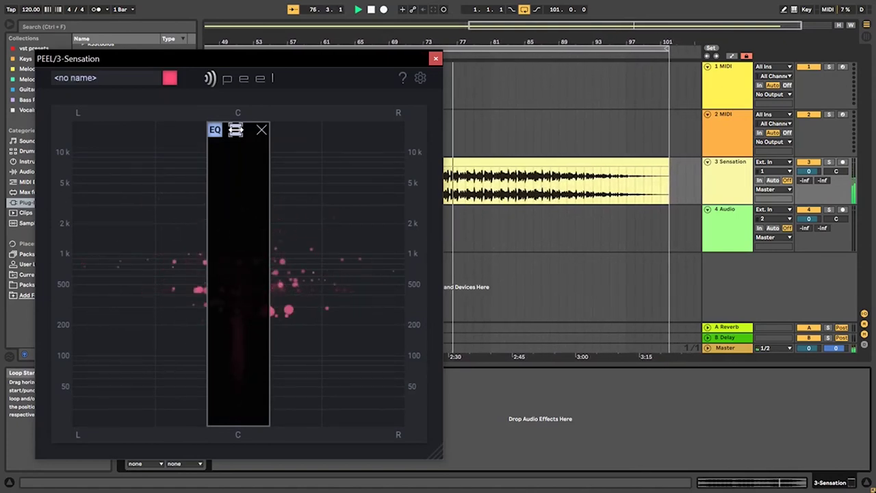
{"action": "left_click_drag", "start_coordinate": [241, 198], "coordinate": [271, 199]}
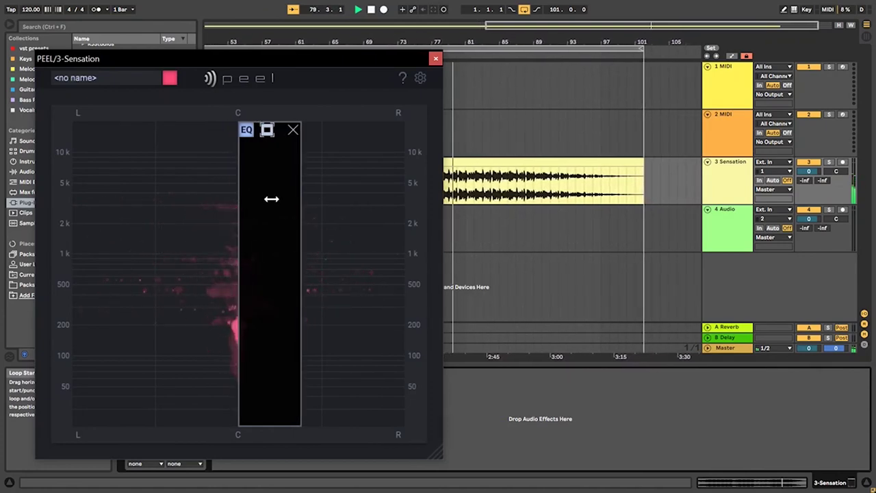
{"action": "left_click_drag", "start_coordinate": [300, 210], "coordinate": [378, 210]}
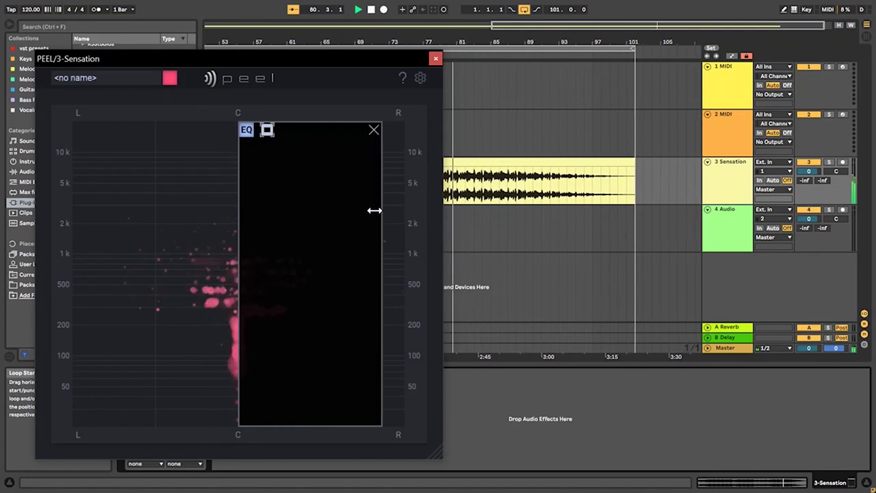
{"action": "key", "text": "ctrl+z"}
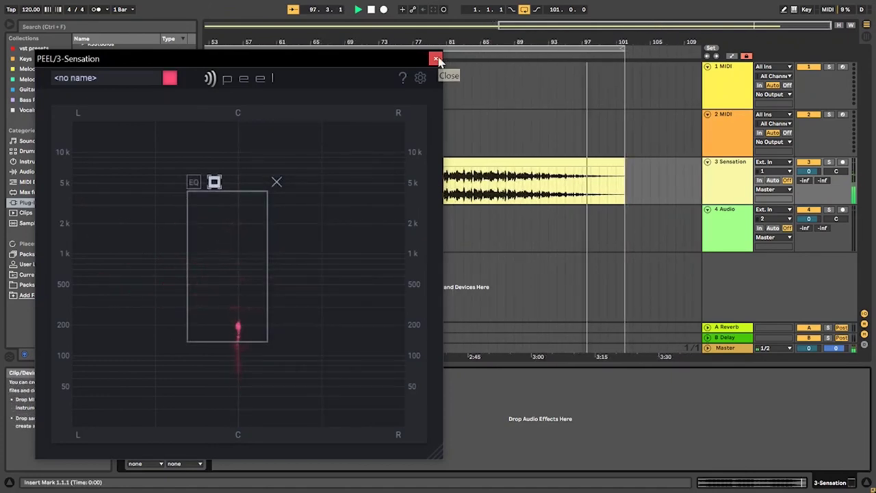
{"action": "left_click", "coordinate": [436, 59]}
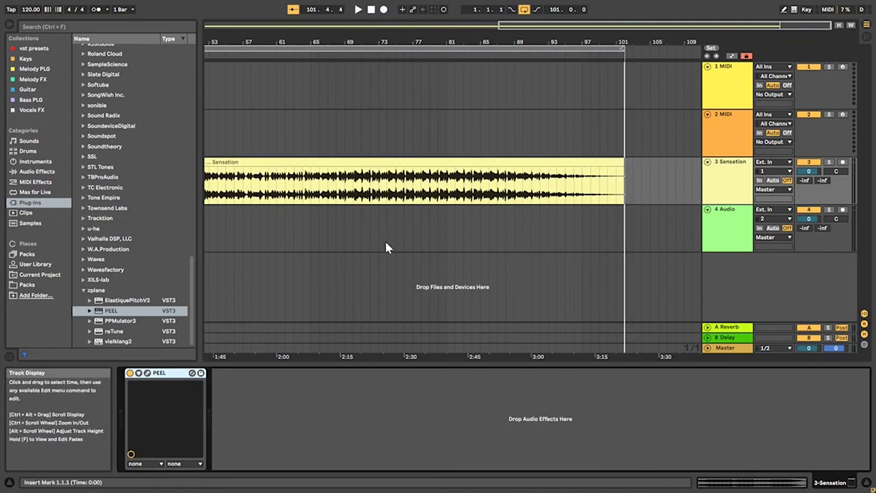
Reopen PEEL, move the EQ box top-left and stretch it across roughly 30 Hz–15 kHz
{"action": "left_click", "coordinate": [147, 373]}
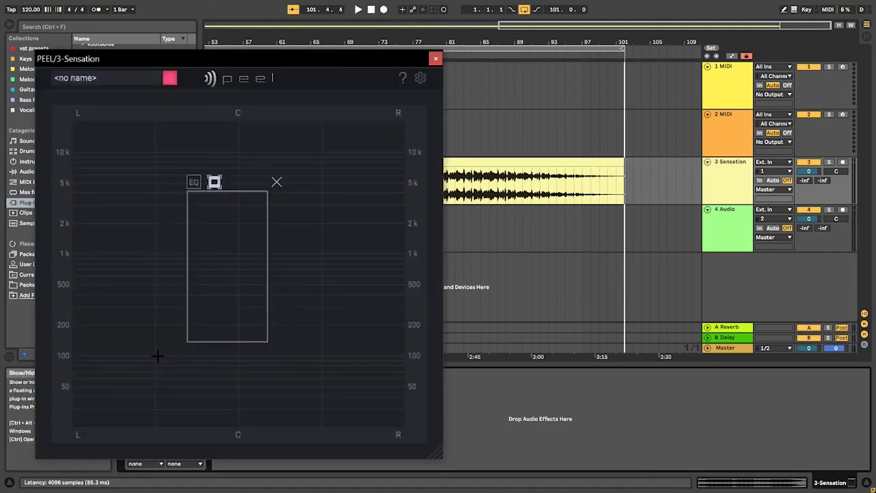
{"action": "left_click_drag", "start_coordinate": [194, 65], "coordinate": [268, 74]}
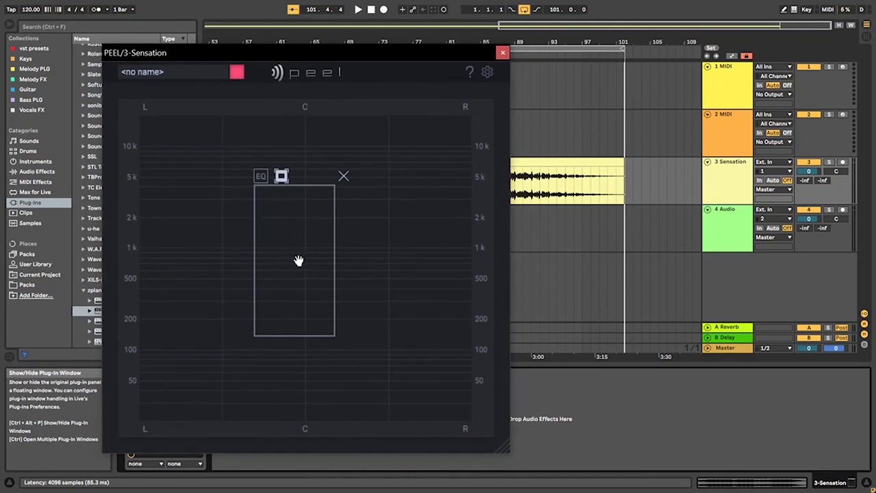
{"action": "left_click_drag", "start_coordinate": [300, 254], "coordinate": [177, 167]}
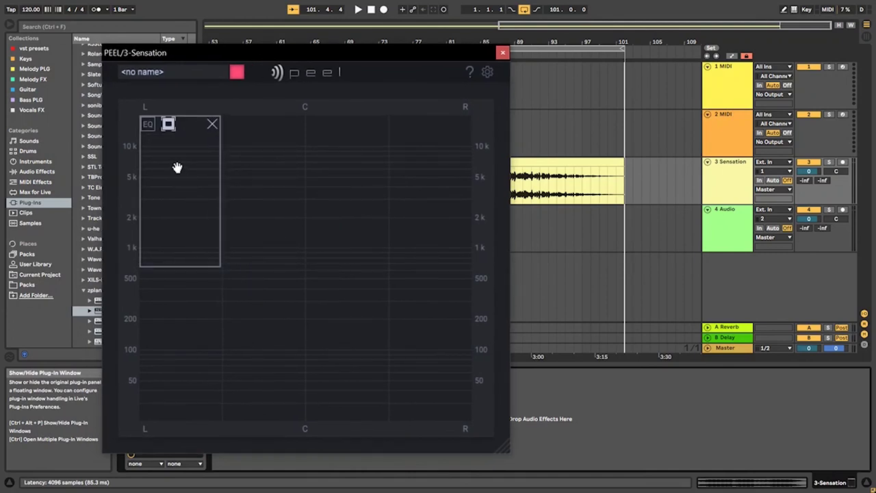
{"action": "left_click_drag", "start_coordinate": [353, 341], "coordinate": [357, 223]}
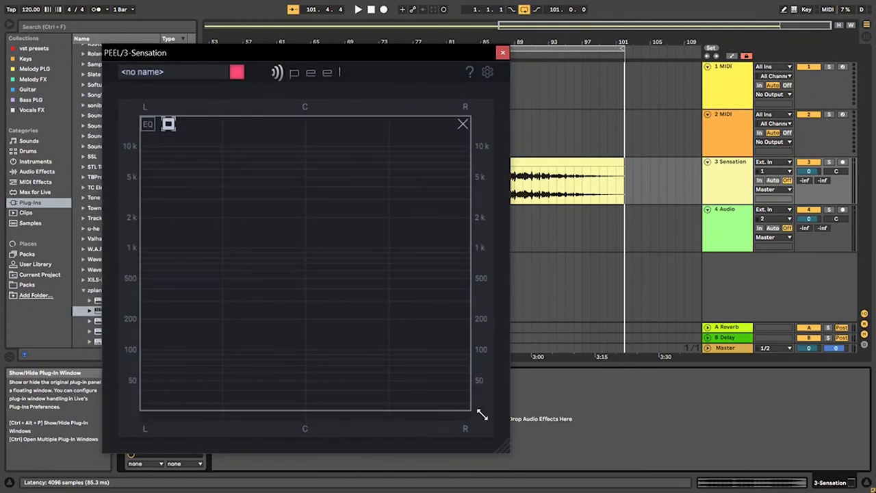